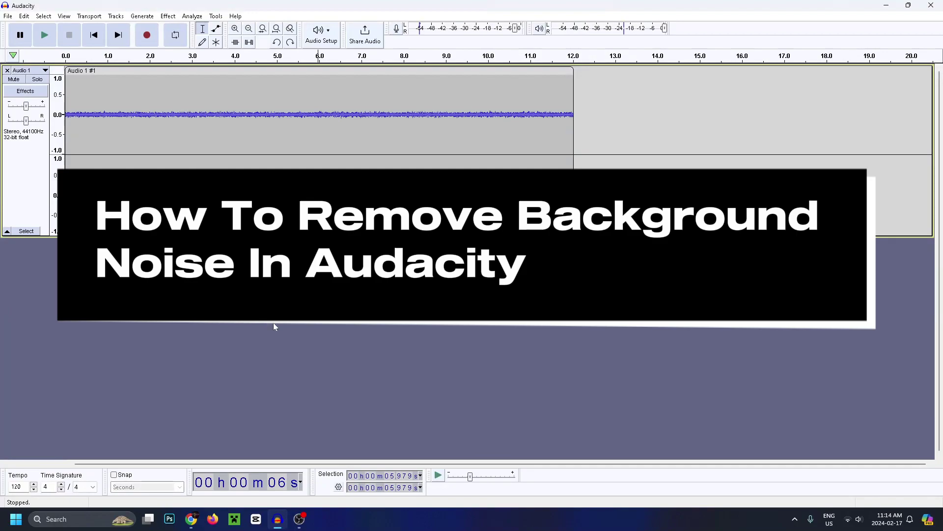
Split the 12-second stereo clip into two clips at the 6-second mark with Ctrl+I
key(ctrl+i)
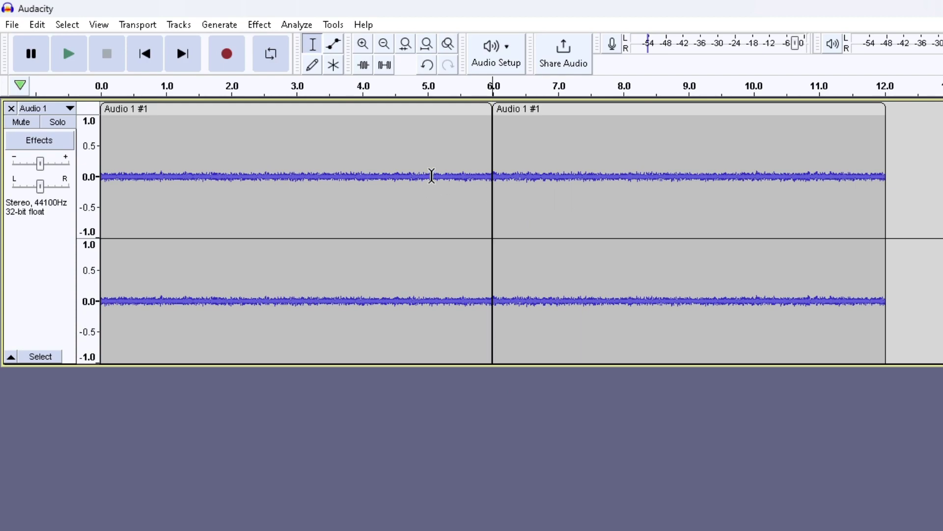
click(433, 177)
key(space)
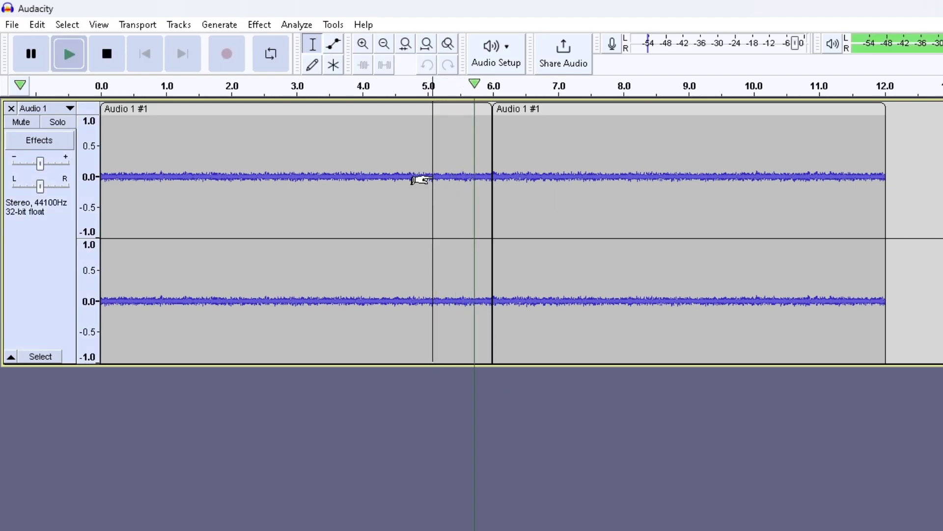
key(space)
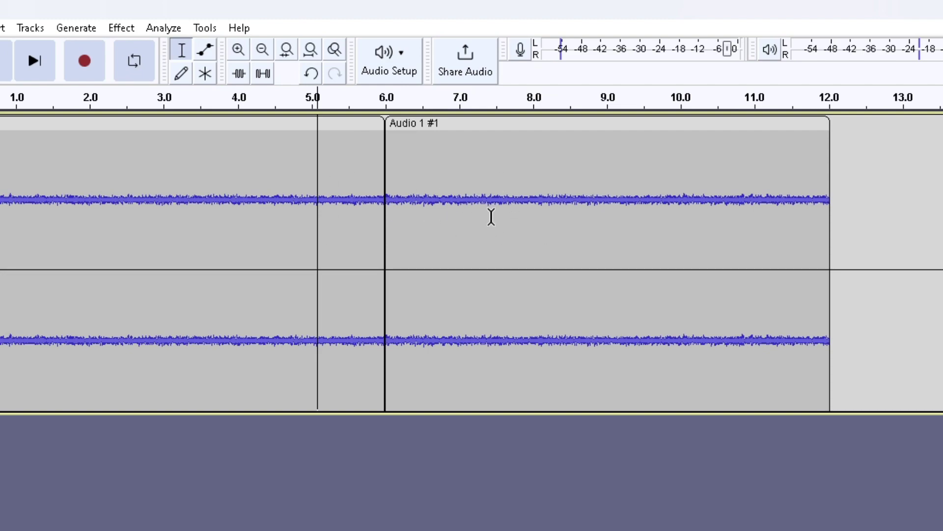
Select the 7–9 second noise stretch and bring up the Noise Removal and Repair effects
drag(613, 160, 455, 152)
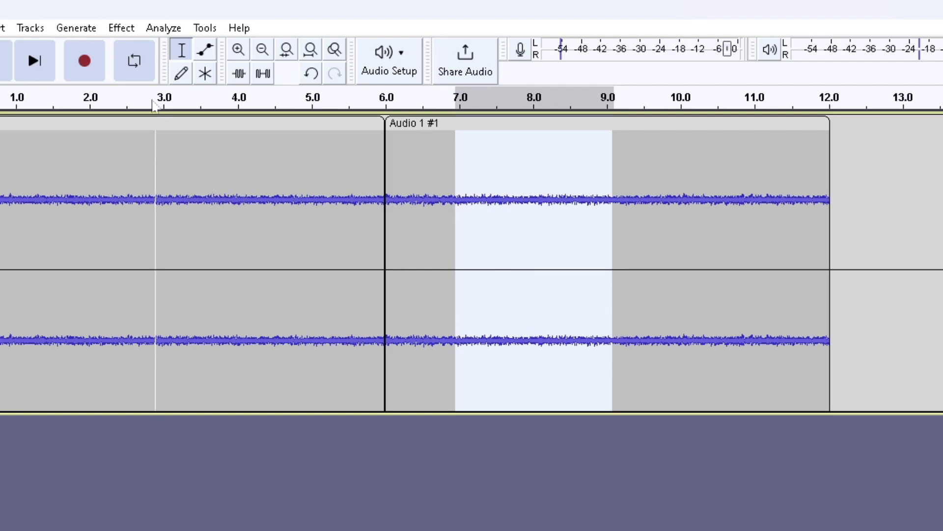
click(121, 28)
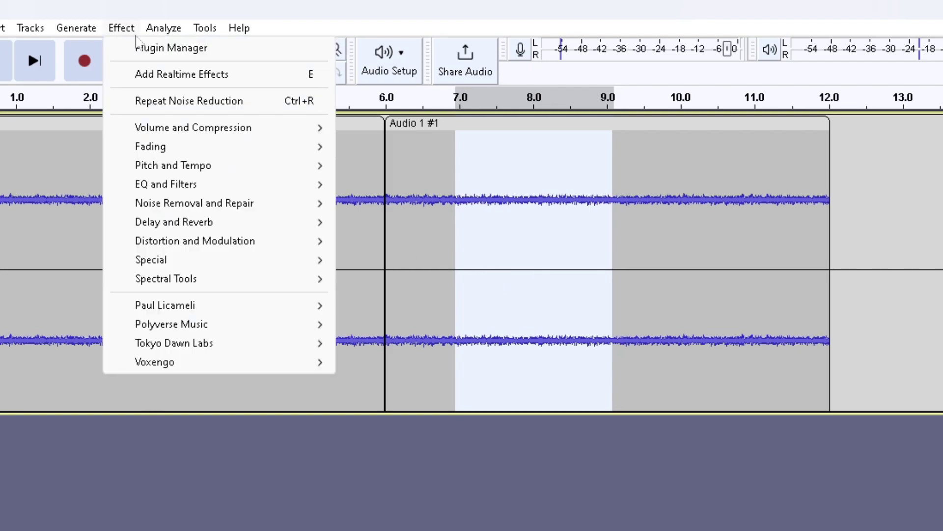
mouse_move(194, 203)
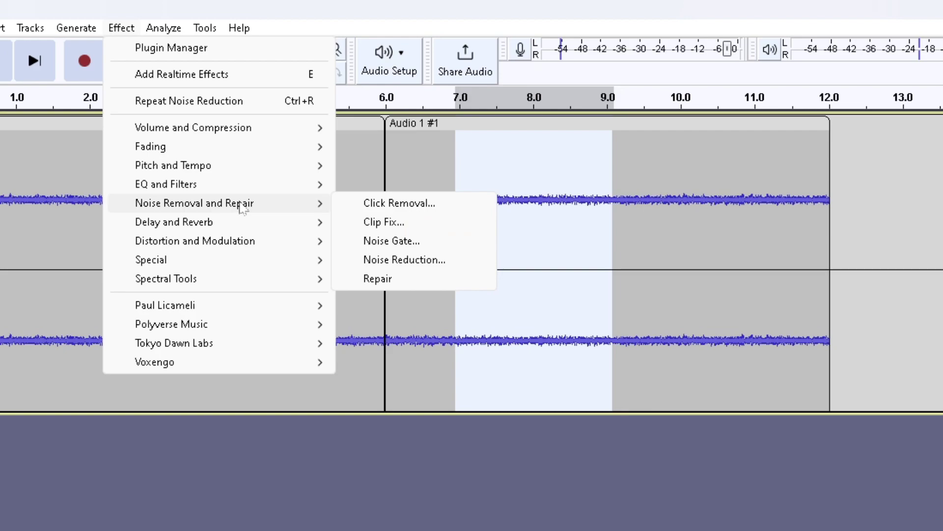
Capture a Noise Reduction noise profile from the selected 7–9 second noise
click(426, 261)
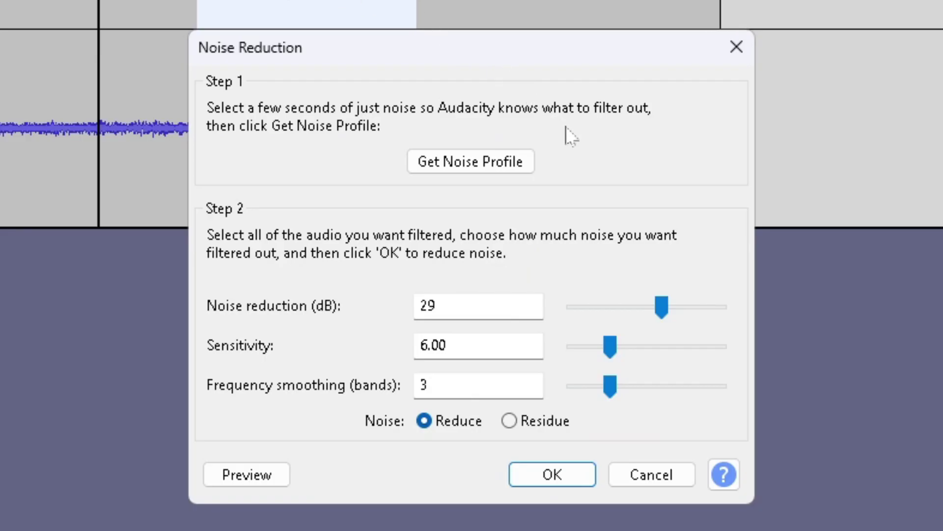
click(472, 164)
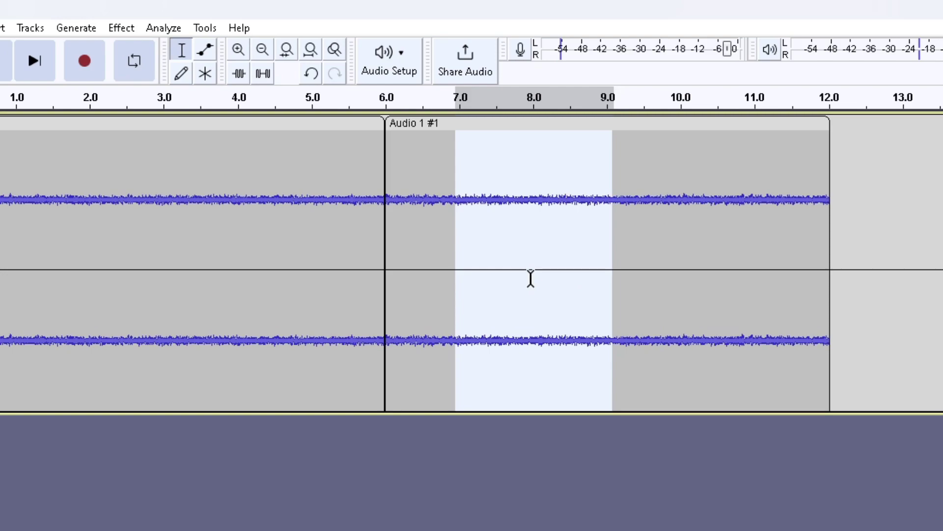
Select the whole 6–12 second second clip and show the Noise Removal and Repair effects
click(632, 320)
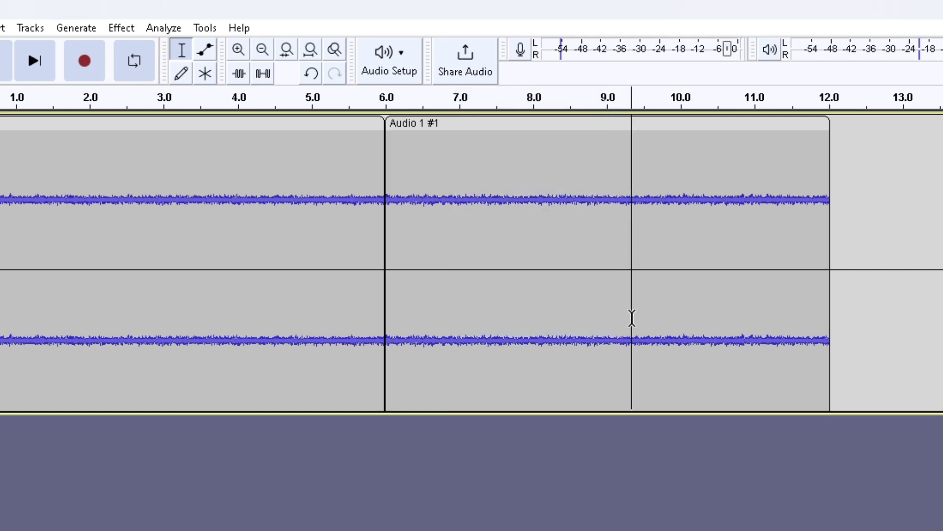
double_click(624, 318)
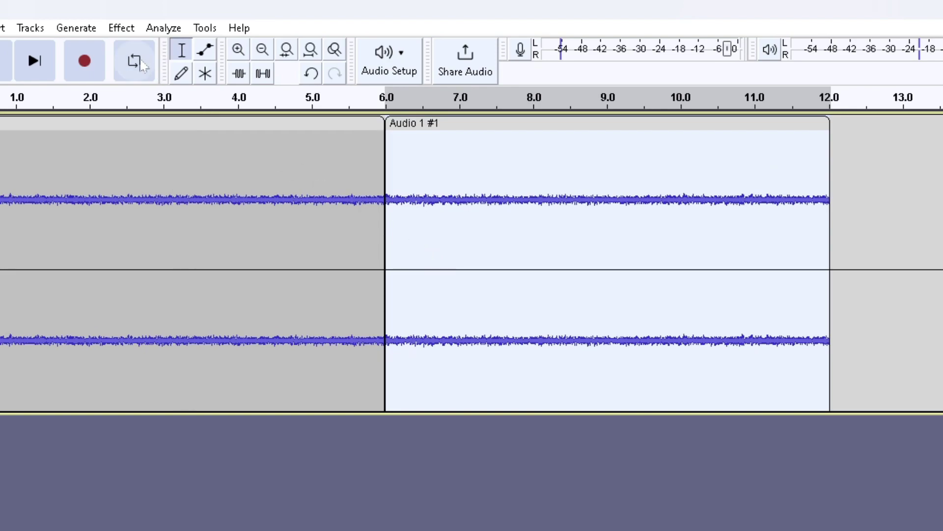
click(118, 31)
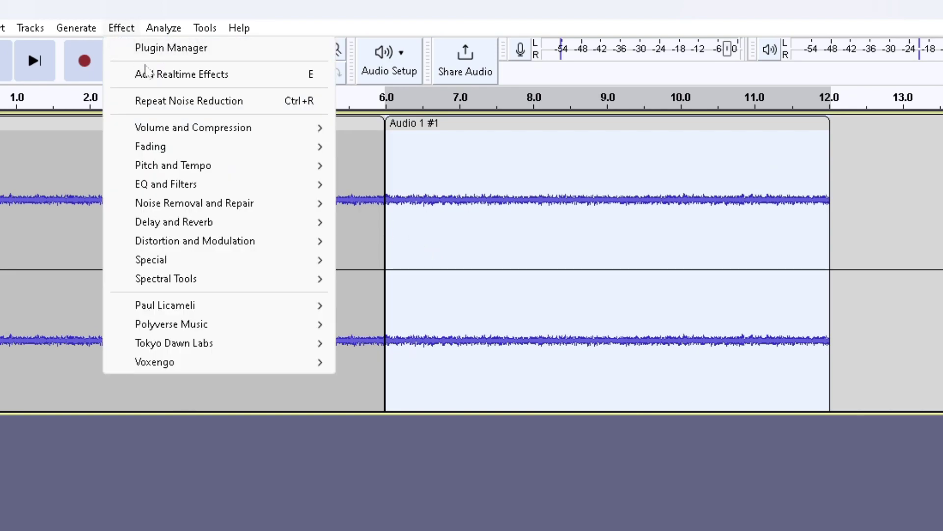
mouse_move(194, 202)
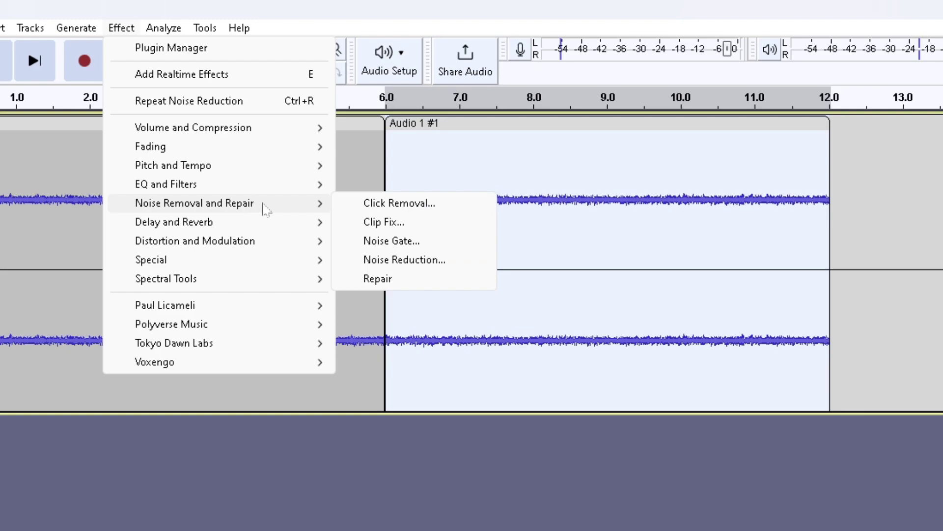
Apply Noise Reduction at 24 dB to the 6–12 second clip
click(420, 263)
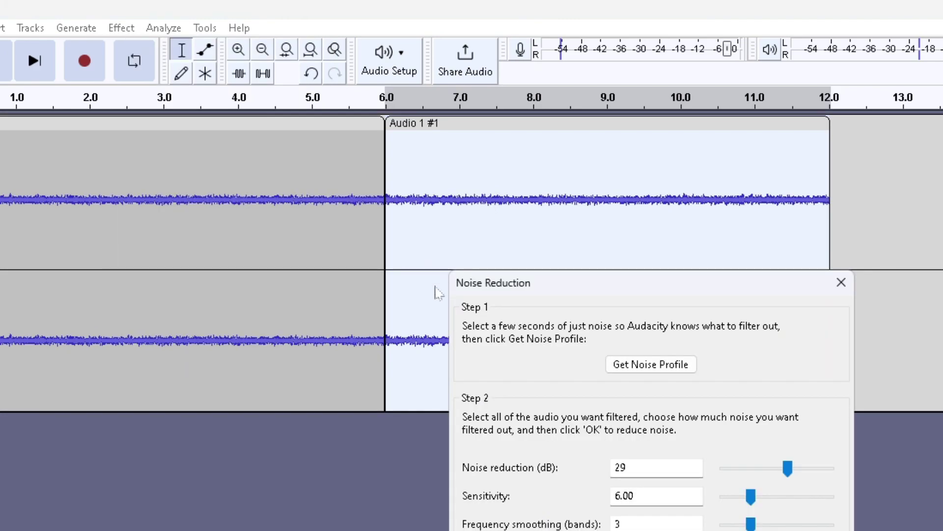
drag(737, 463, 752, 469)
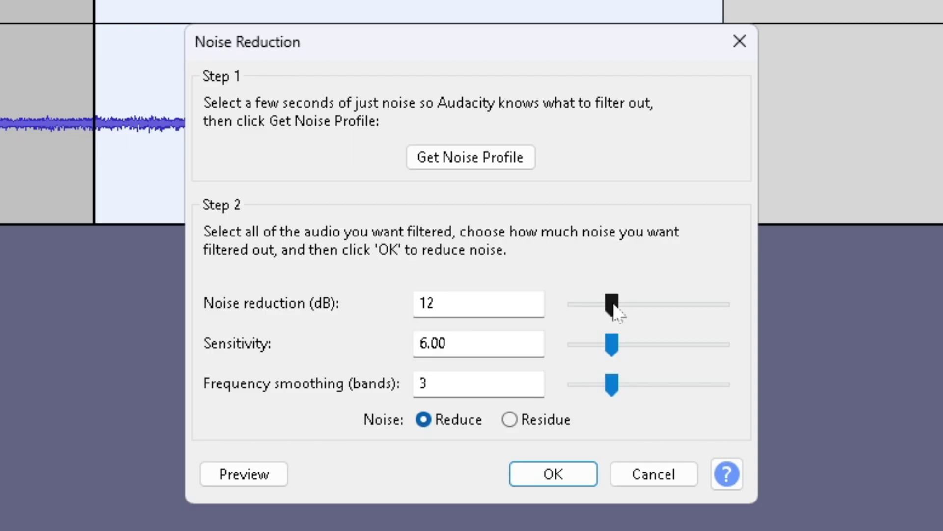
mouse_move(615, 310)
mouse_down()
mouse_move(706, 312)
mouse_move(649, 308)
mouse_up()
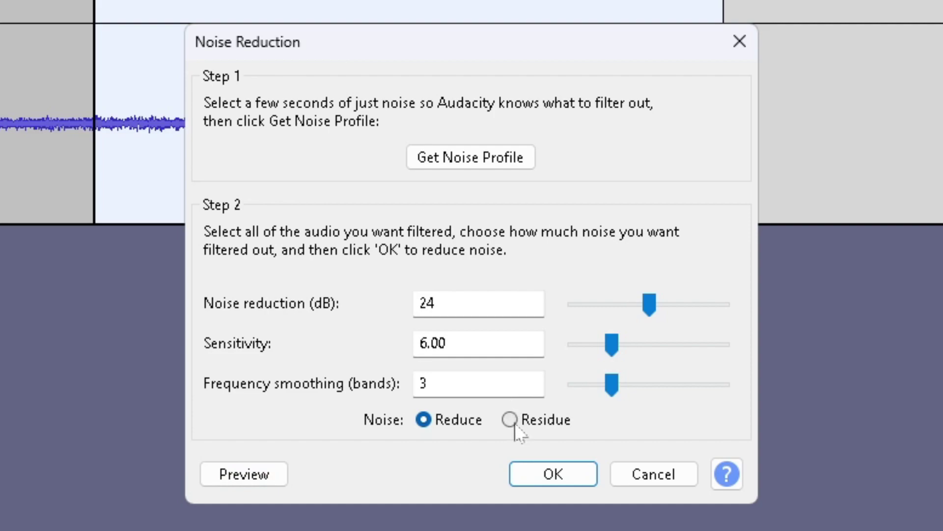
click(553, 475)
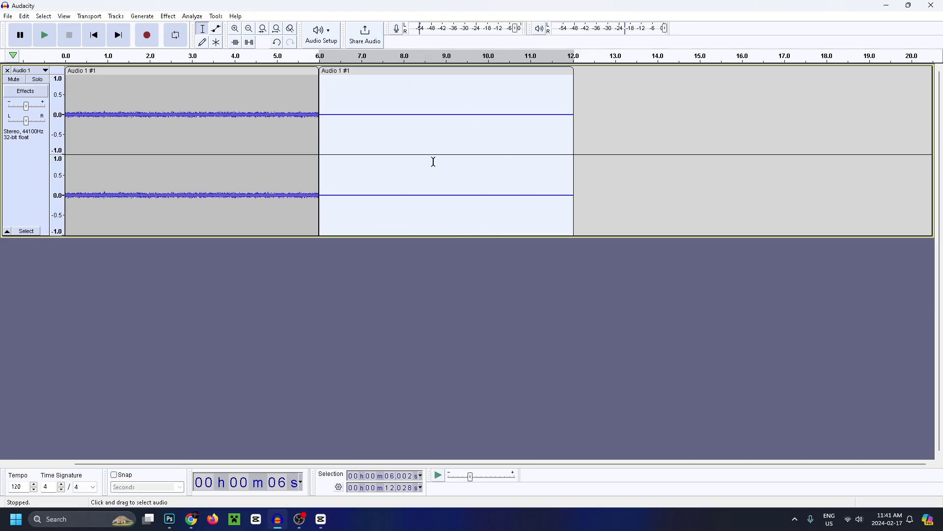
click(235, 94)
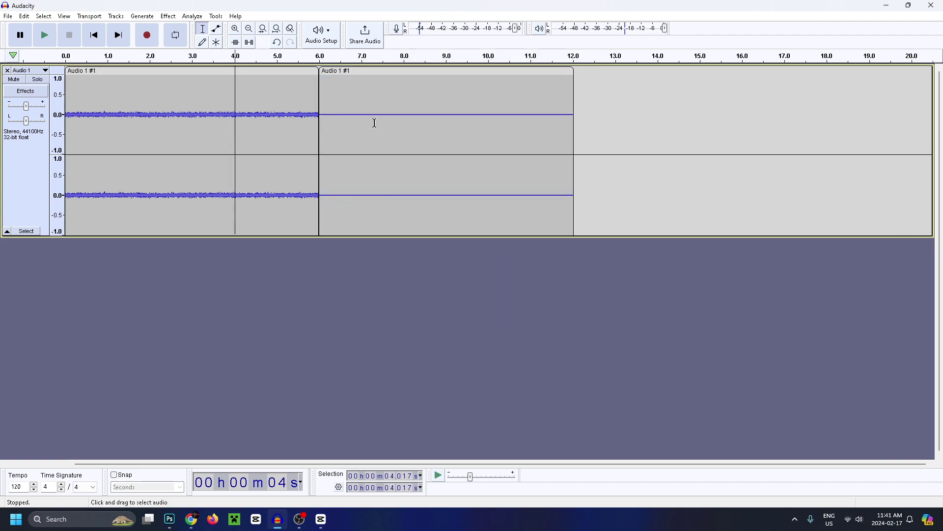
key(space)
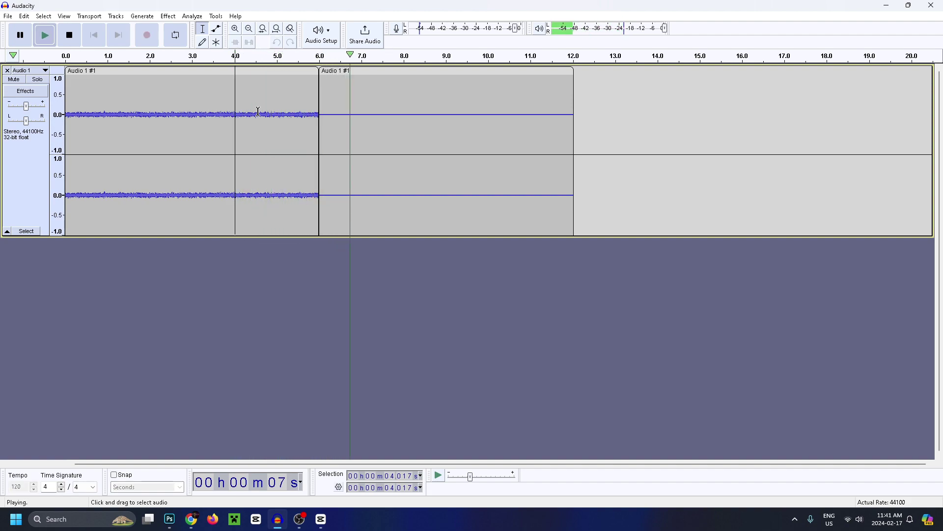
key(space)
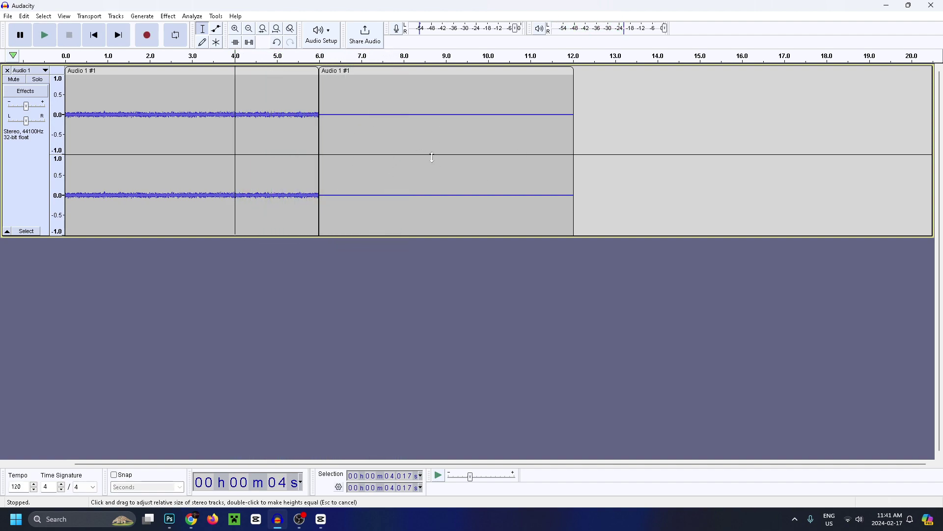